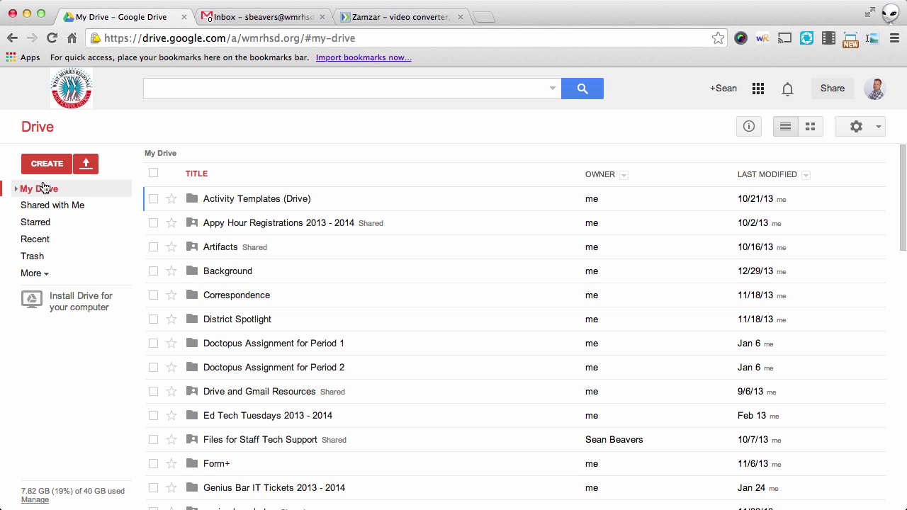
Expand My Drive and open the TechSmith folder containing Sample Capture.png.
{"action": "left_click", "coordinate": [15, 189]}
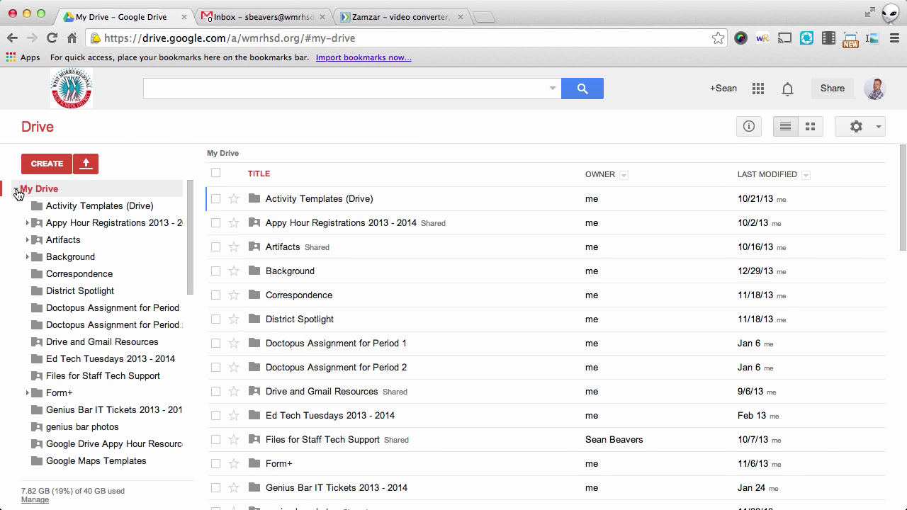
{"action": "scroll", "coordinate": [147, 256], "scroll_direction": "down", "scroll_amount": 5}
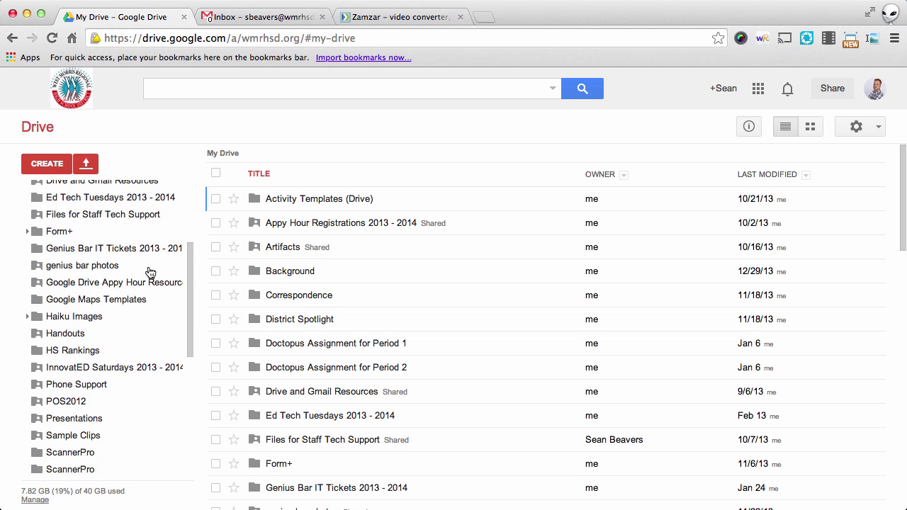
{"action": "scroll", "coordinate": [150, 272], "scroll_direction": "down", "scroll_amount": 6}
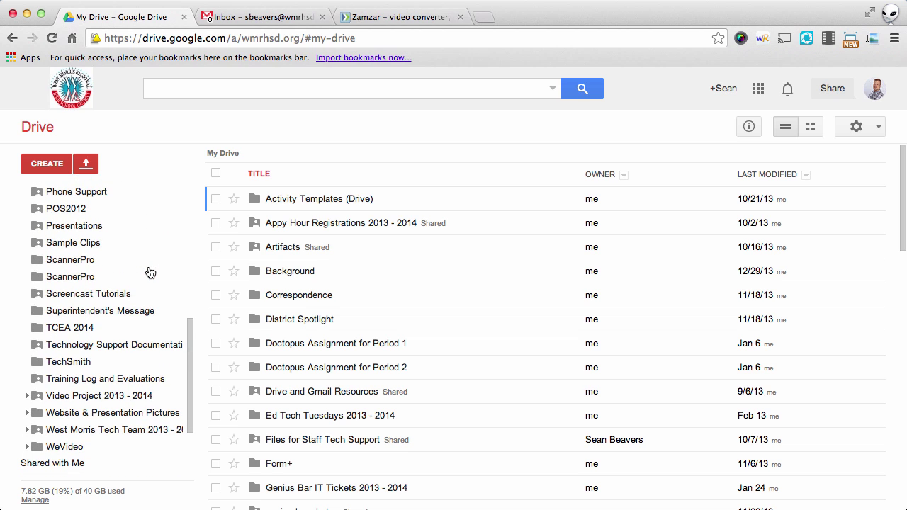
{"action": "left_click", "coordinate": [80, 363]}
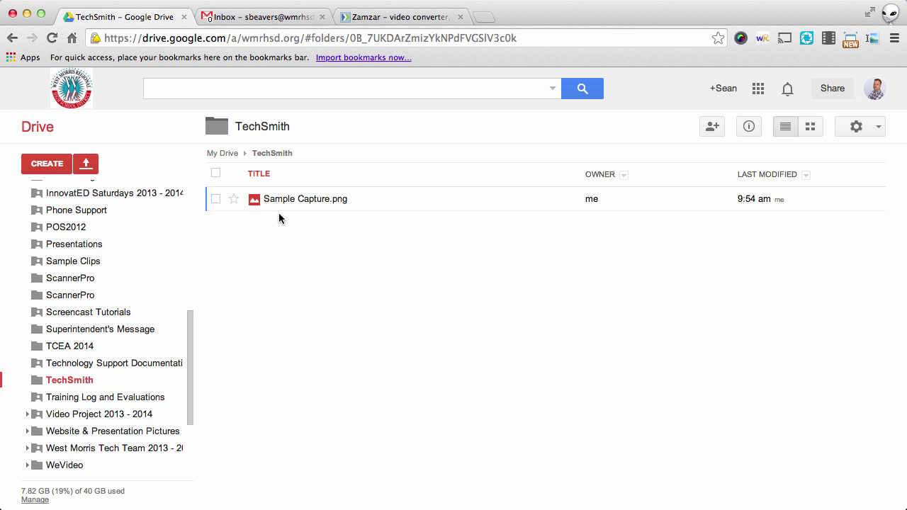
Download Sample Capture.png from the TechSmith folder through its More actions menu.
{"action": "left_click", "coordinate": [216, 200]}
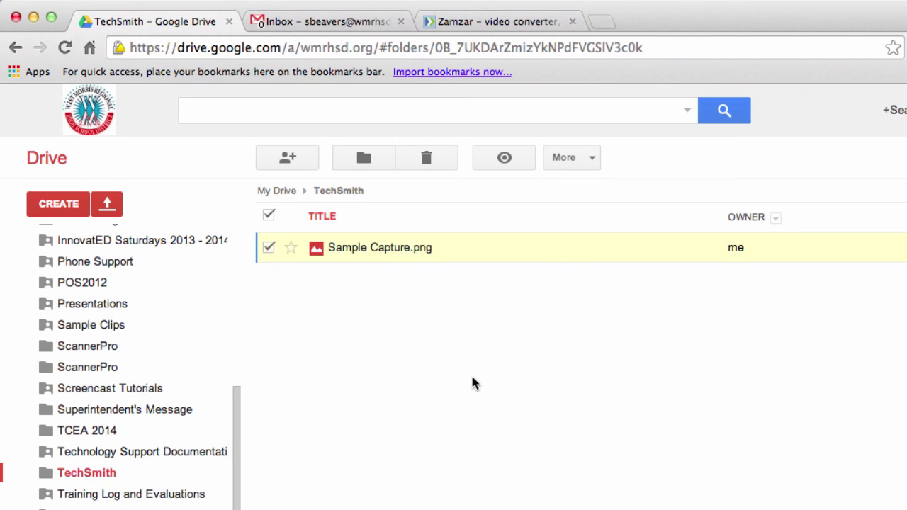
{"action": "left_click", "coordinate": [590, 159]}
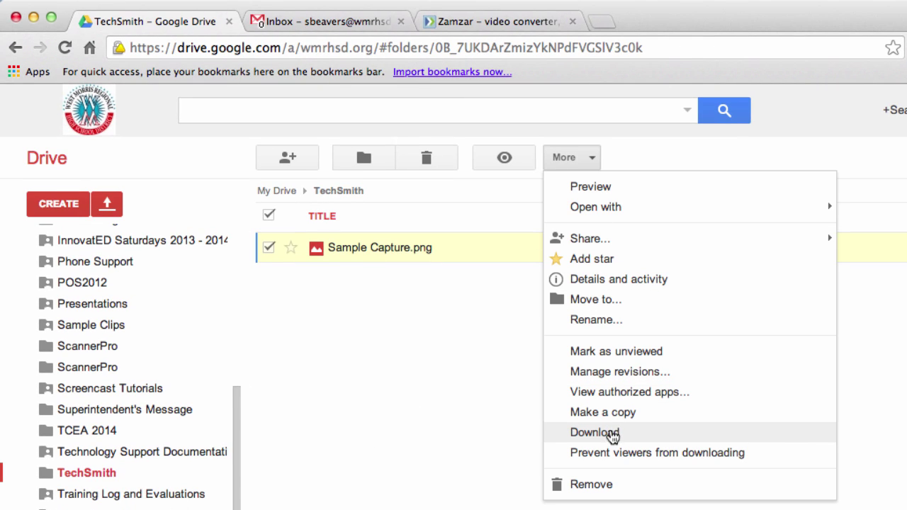
{"action": "left_click", "coordinate": [595, 432]}
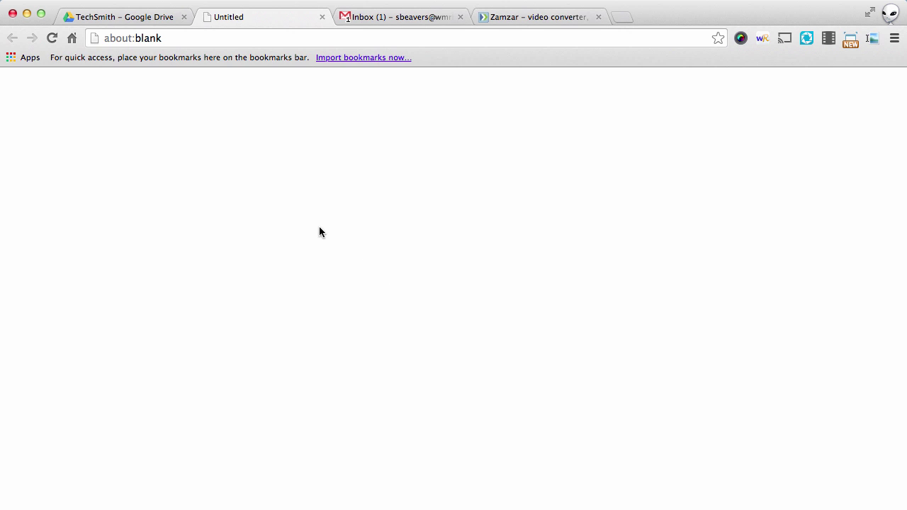
Switch to the Zamzar file conversion page.
{"action": "left_click", "coordinate": [547, 20]}
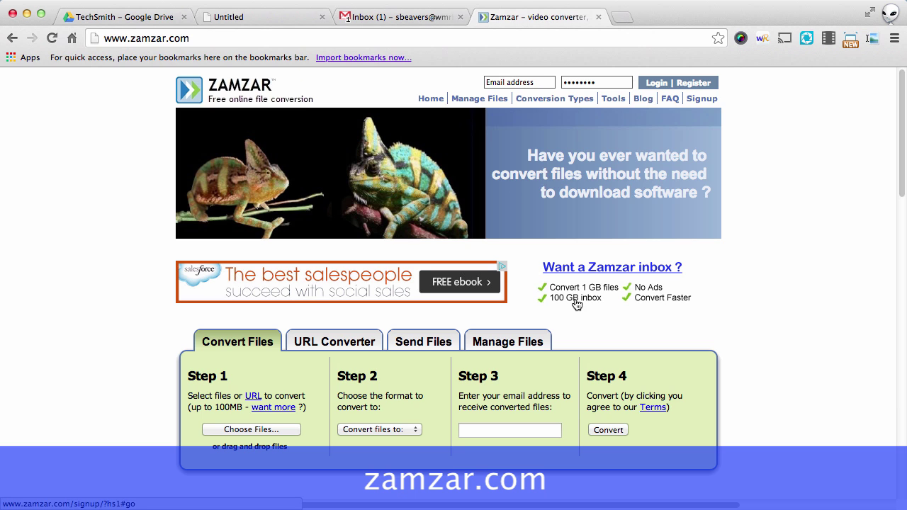
Add Sample Capture (2).png from the Desktop as Zamzar's file to convert.
{"action": "left_click", "coordinate": [290, 430]}
{"action": "scroll", "coordinate": [377, 278], "scroll_direction": "down", "scroll_amount": 5}
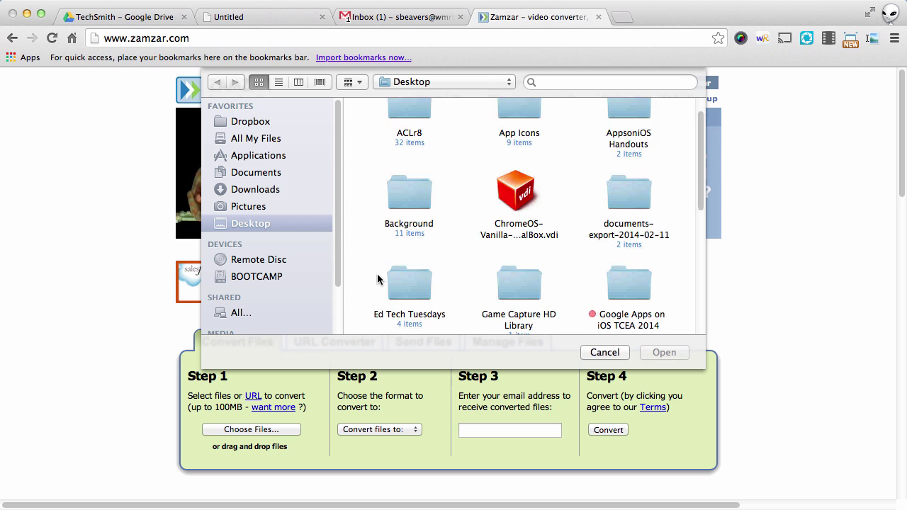
{"action": "scroll", "coordinate": [378, 277], "scroll_direction": "down", "scroll_amount": 8}
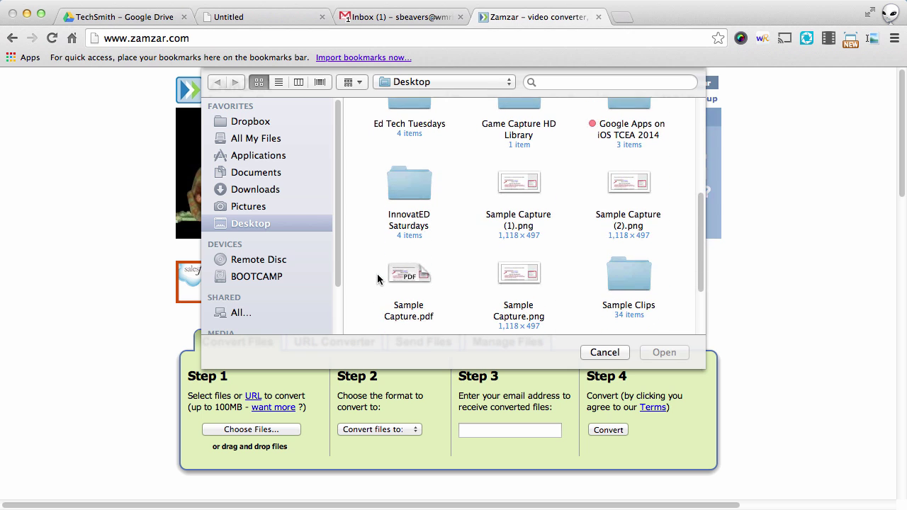
{"action": "left_click", "coordinate": [627, 154]}
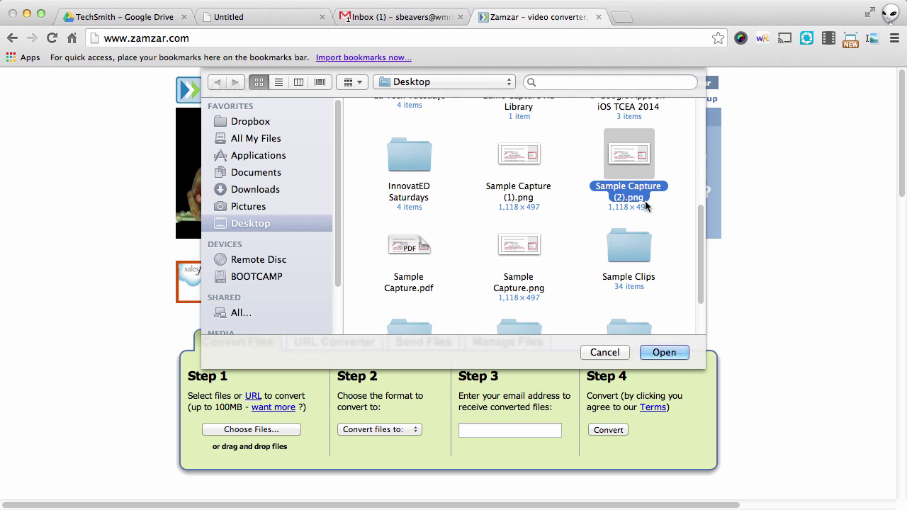
{"action": "left_click", "coordinate": [661, 358]}
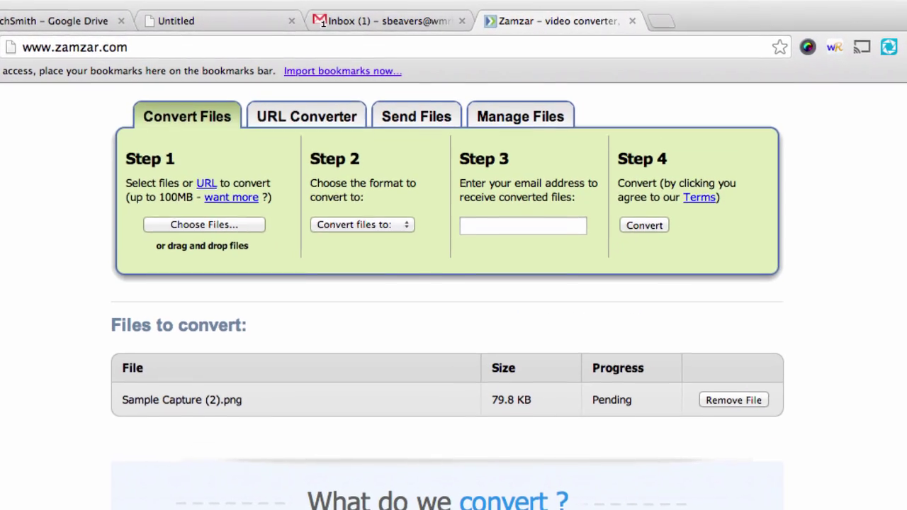
Convert the PNG to pdf, with the result e-mailed to your address, then go to Gmail.
{"action": "left_click", "coordinate": [380, 225]}
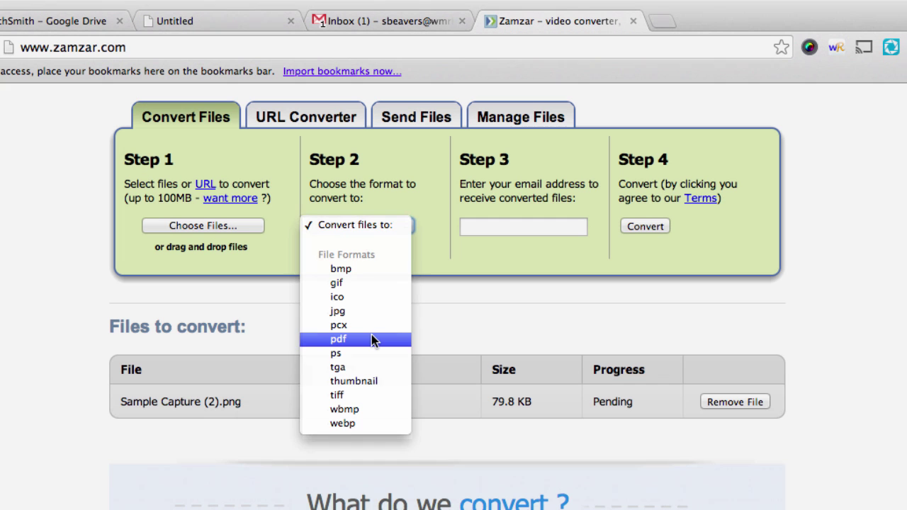
{"action": "left_click", "coordinate": [372, 338]}
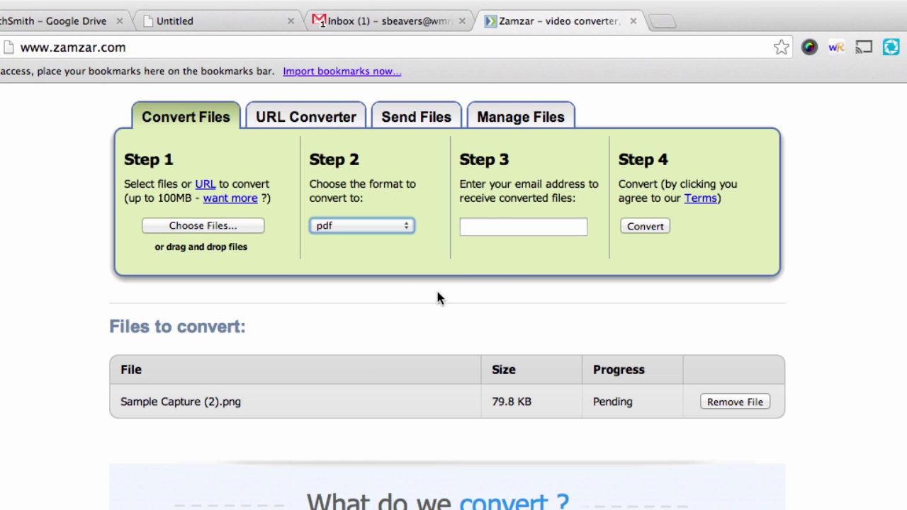
{"action": "left_click", "coordinate": [500, 225]}
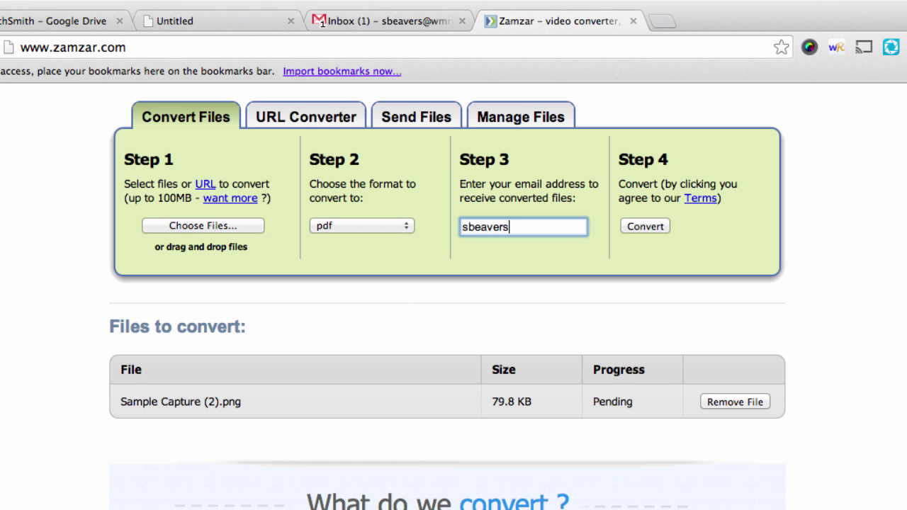
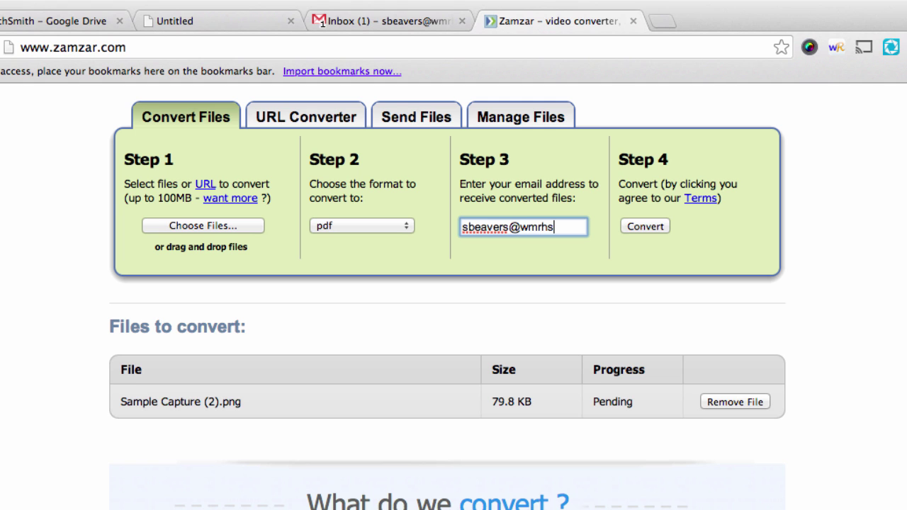
{"action": "left_click", "coordinate": [640, 225]}
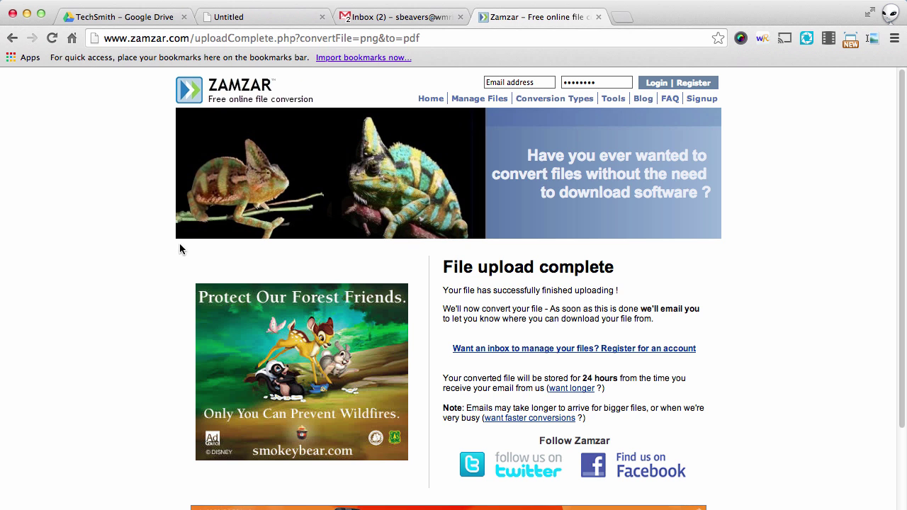
{"action": "left_click", "coordinate": [386, 17]}
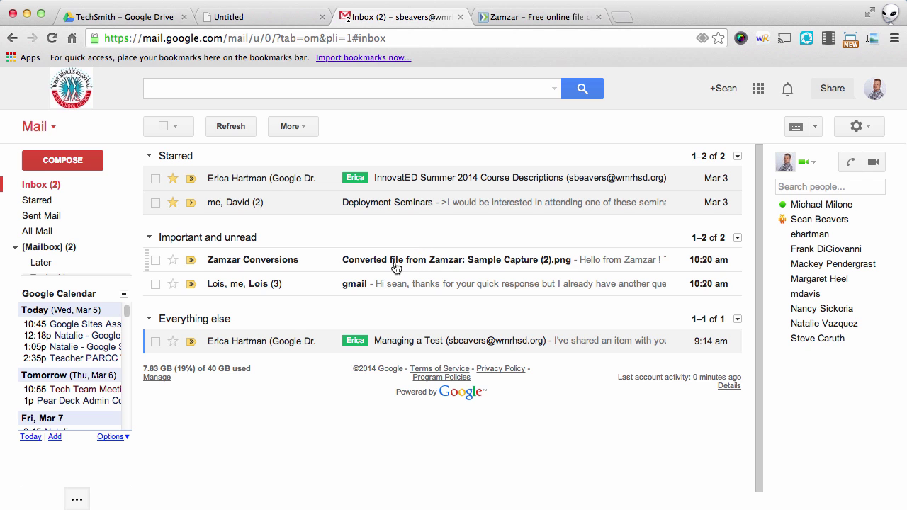
Open the Zamzar conversion email and follow its link to the Sample Capture (2).pdf download page.
{"action": "left_click", "coordinate": [429, 266]}
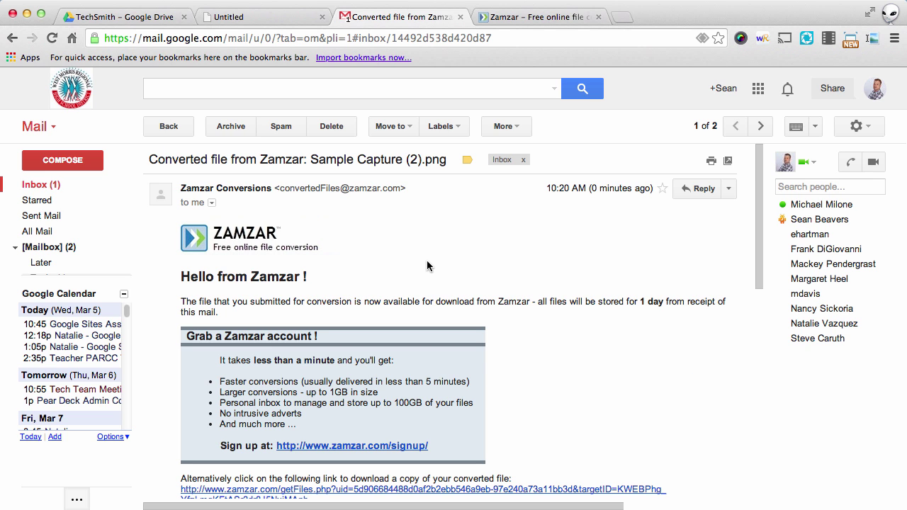
{"action": "scroll", "coordinate": [427, 266], "scroll_direction": "down", "scroll_amount": 2}
{"action": "scroll", "coordinate": [427, 266], "scroll_direction": "down", "scroll_amount": 4}
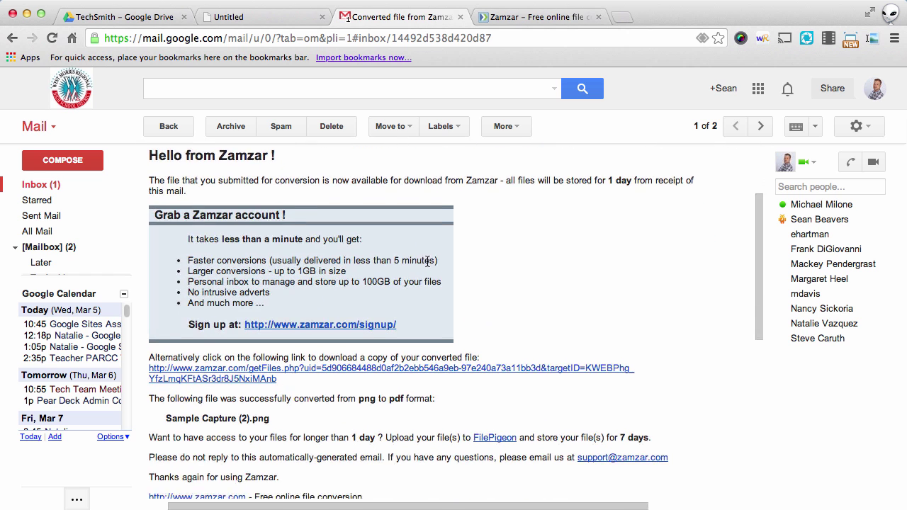
{"action": "scroll", "coordinate": [427, 266], "scroll_direction": "down", "scroll_amount": 5}
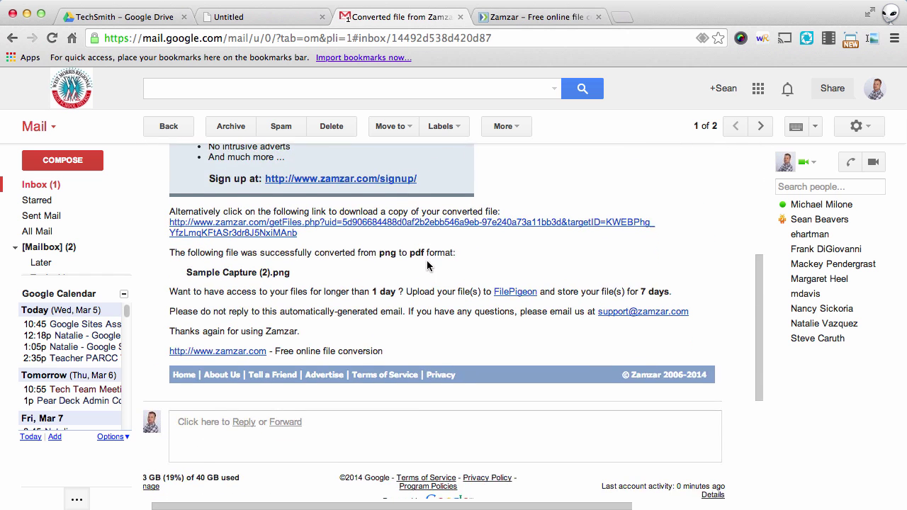
{"action": "scroll", "coordinate": [427, 265], "scroll_direction": "up", "scroll_amount": 2}
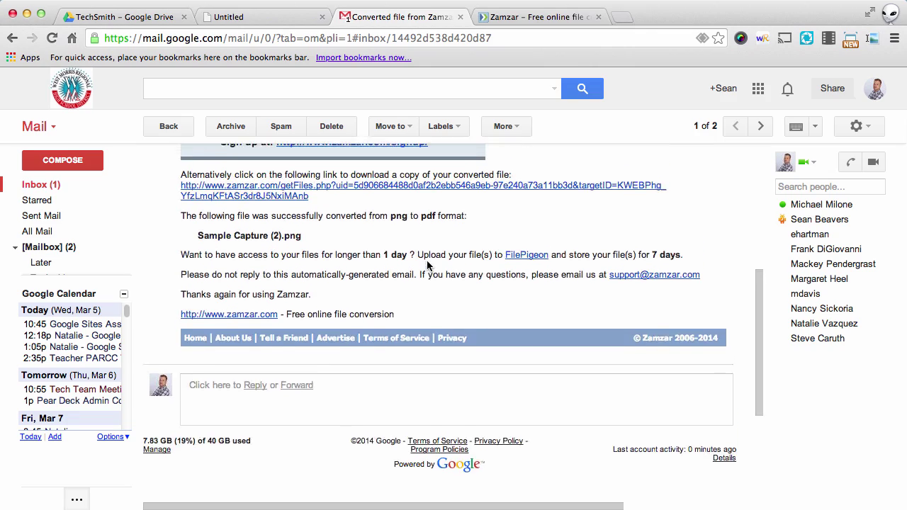
{"action": "scroll", "coordinate": [427, 265], "scroll_direction": "up", "scroll_amount": 1}
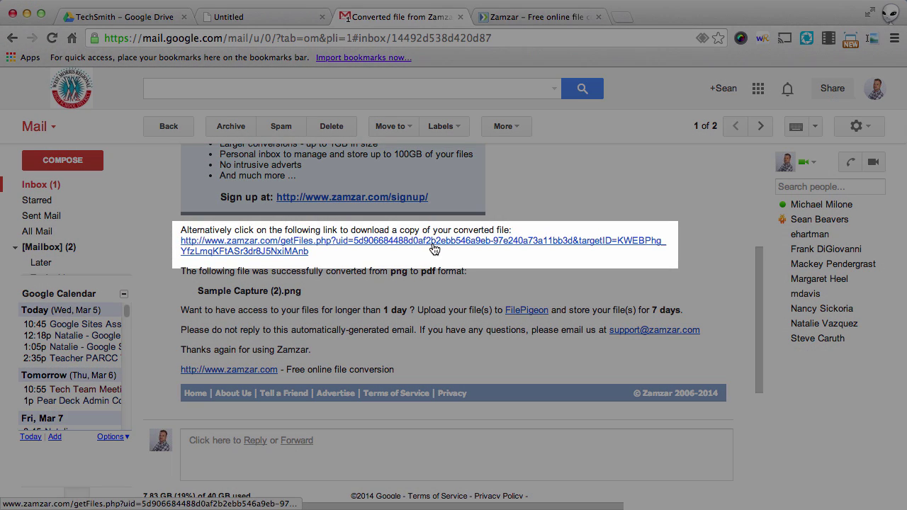
{"action": "scroll", "coordinate": [434, 244], "scroll_direction": "down", "scroll_amount": 1}
{"action": "scroll", "coordinate": [433, 246], "scroll_direction": "down", "scroll_amount": 5}
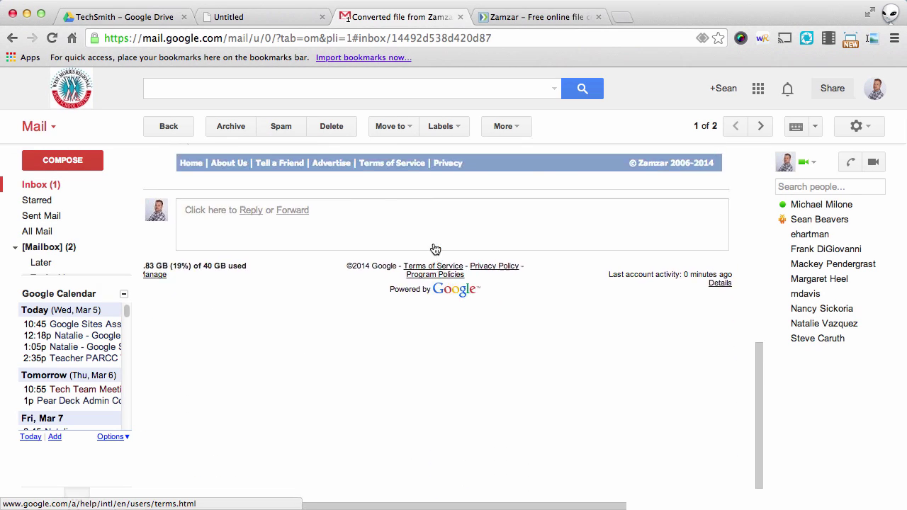
{"action": "scroll", "coordinate": [433, 246], "scroll_direction": "up", "scroll_amount": 5}
{"action": "scroll", "coordinate": [434, 248], "scroll_direction": "up", "scroll_amount": 5}
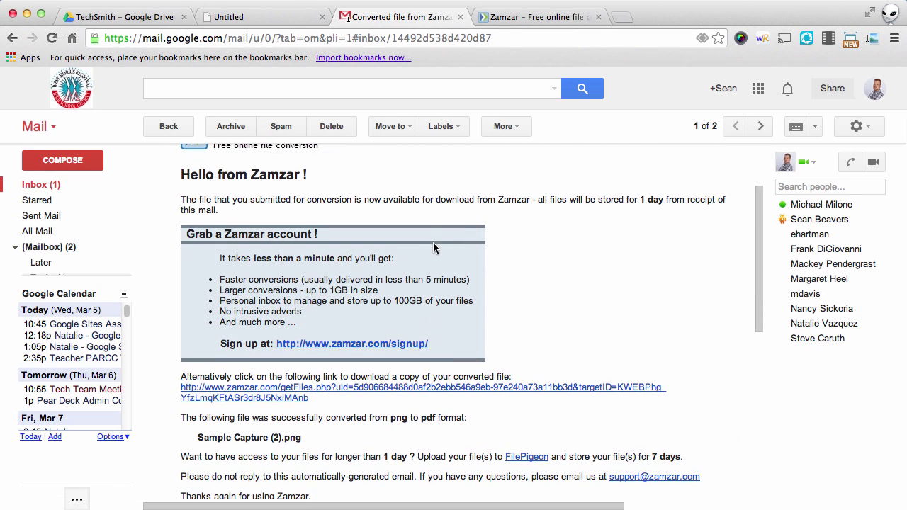
{"action": "left_click", "coordinate": [446, 388]}
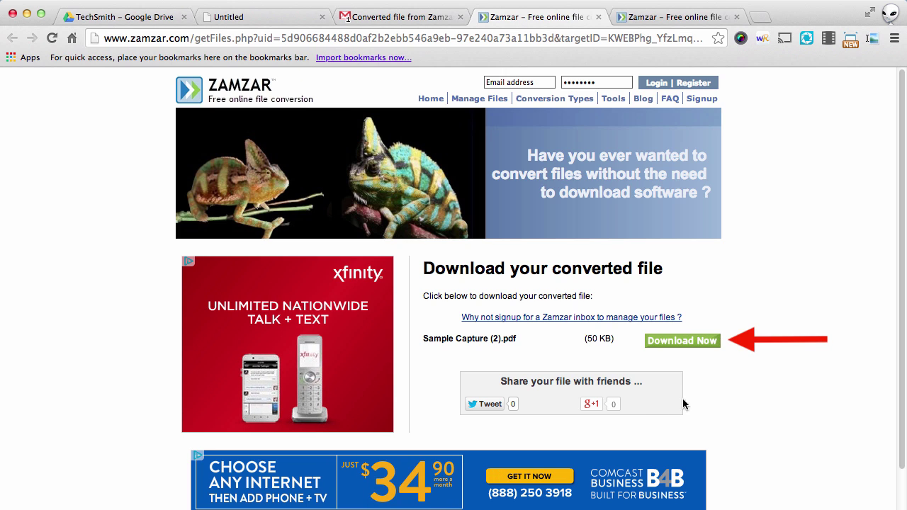
Download the converted Sample Capture (2).pdf from Zamzar.
{"action": "left_click", "coordinate": [688, 341]}
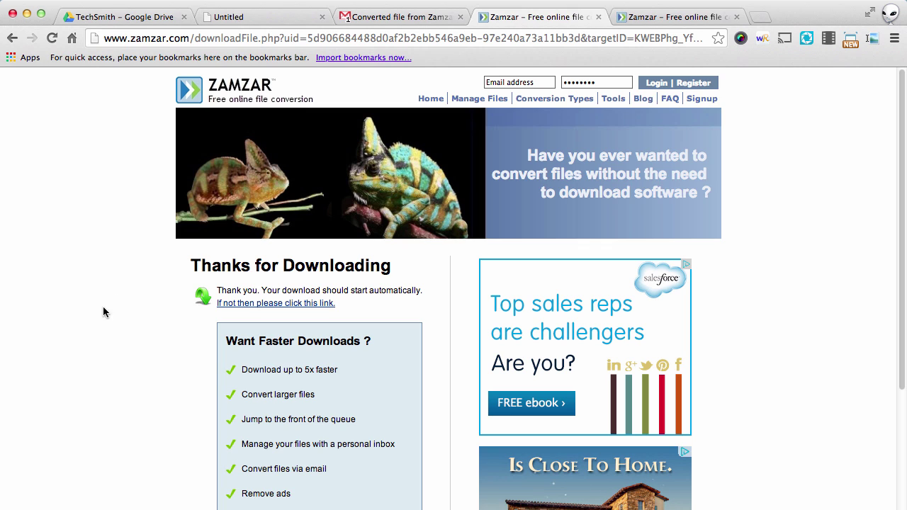
Back in the TechSmith Drive folder, choose Sample Capture (2).pdf from the Desktop for upload.
{"action": "left_click", "coordinate": [120, 17]}
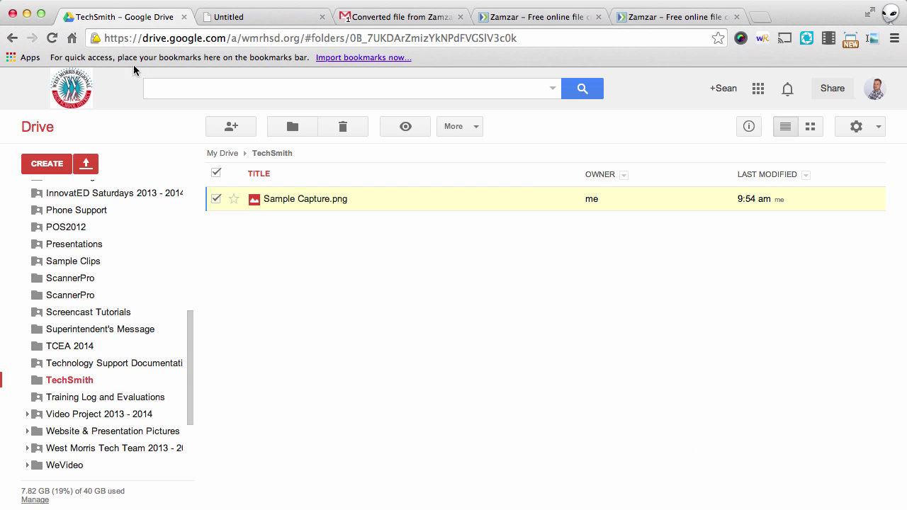
{"action": "scroll", "coordinate": [129, 197], "scroll_direction": "up", "scroll_amount": 10}
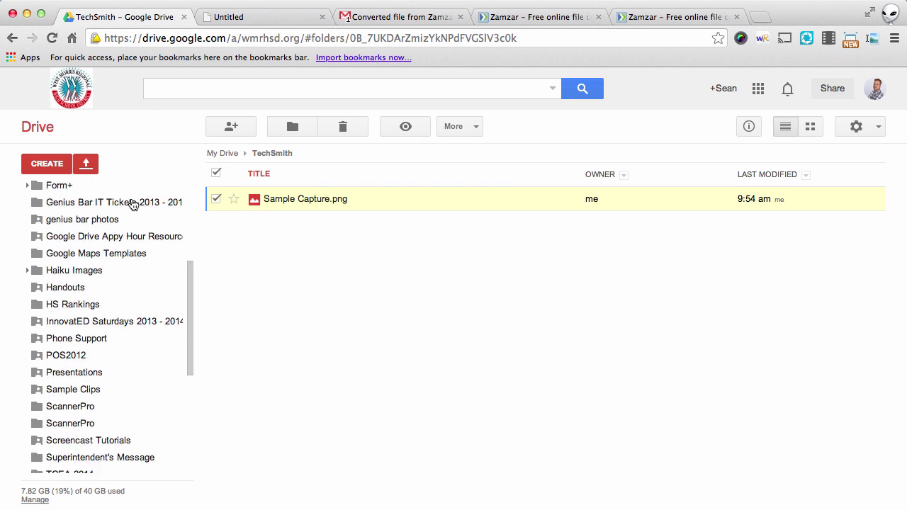
{"action": "left_click", "coordinate": [86, 164]}
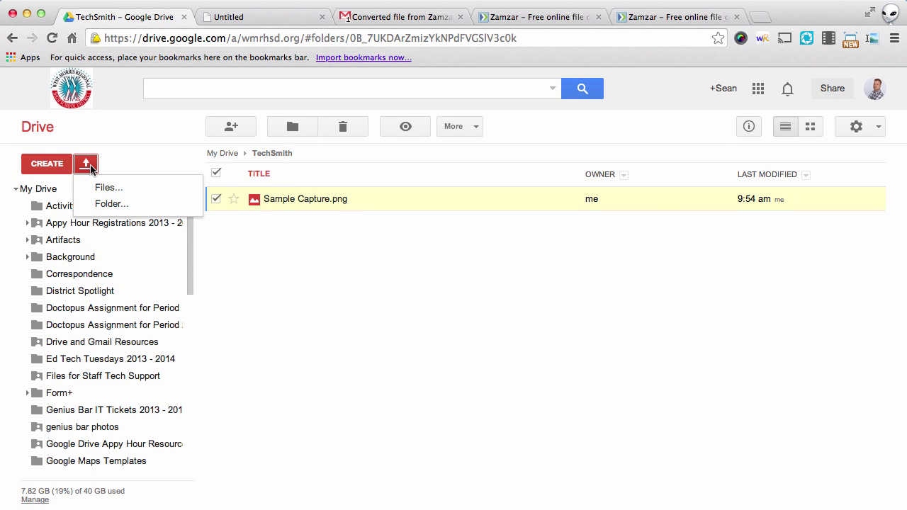
{"action": "left_click", "coordinate": [100, 189]}
{"action": "left_click", "coordinate": [317, 225]}
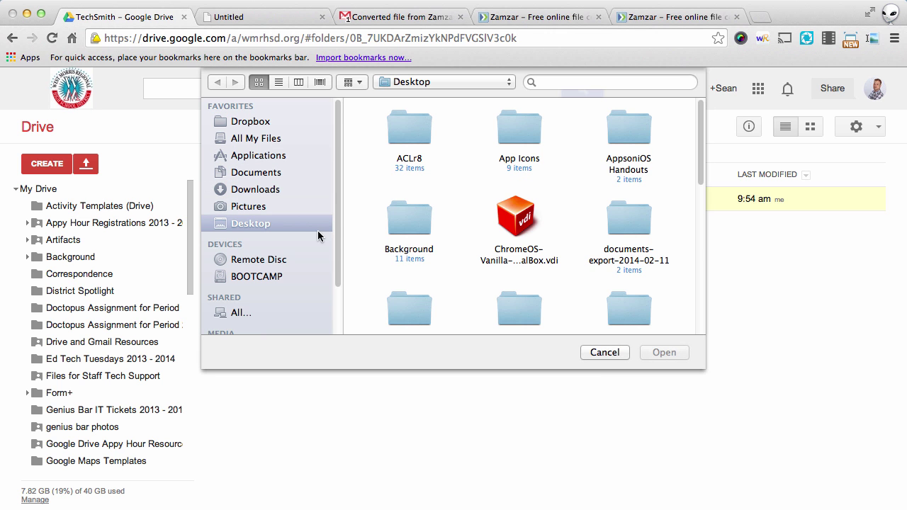
{"action": "scroll", "coordinate": [481, 264], "scroll_direction": "down", "scroll_amount": 2}
{"action": "scroll", "coordinate": [481, 263], "scroll_direction": "down", "scroll_amount": 5}
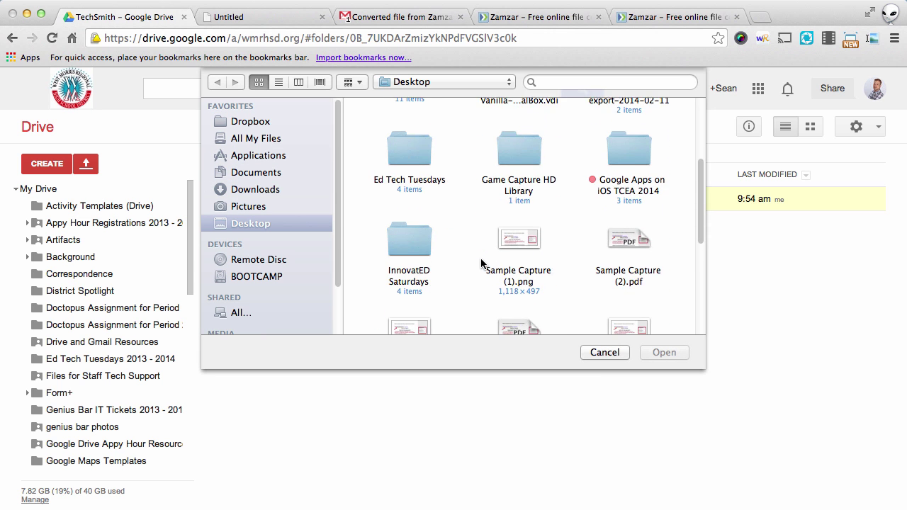
{"action": "left_click", "coordinate": [627, 181]}
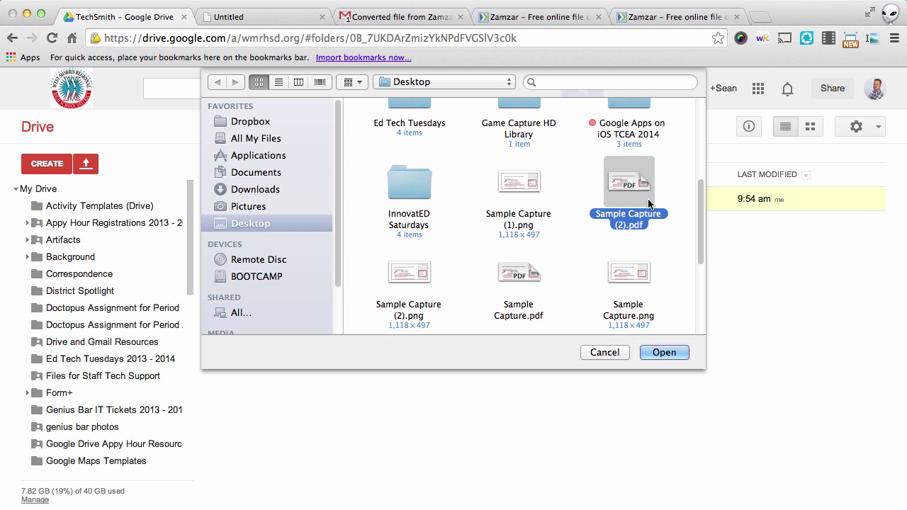
{"action": "left_click", "coordinate": [664, 353]}
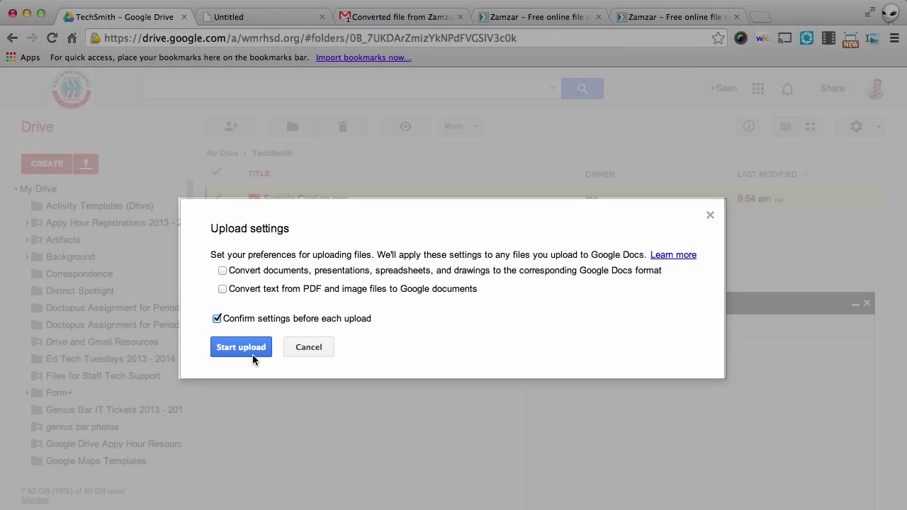
Start uploading Sample Capture (2).pdf with both conversion options left off.
{"action": "left_click", "coordinate": [241, 347]}
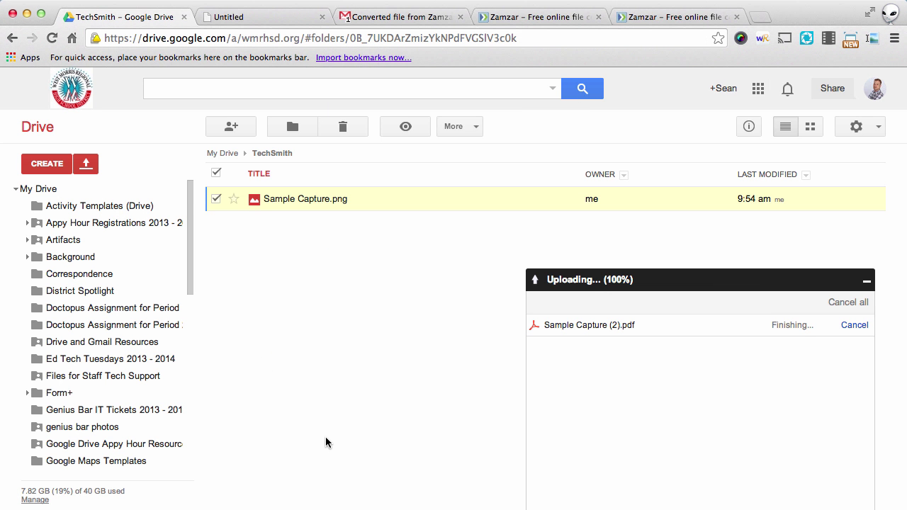